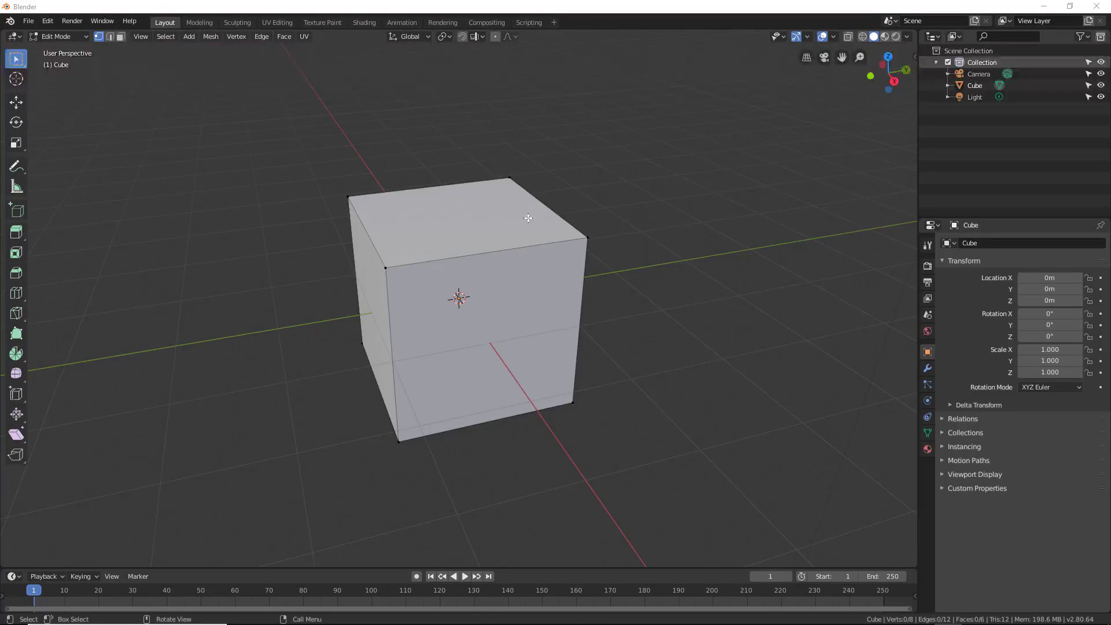
# - Orbit the viewport to see the Edit Mode cube from a slightly different angle
pyautogui.moveTo(422, 241); pyautogui.dragTo(414, 238, button='middle')
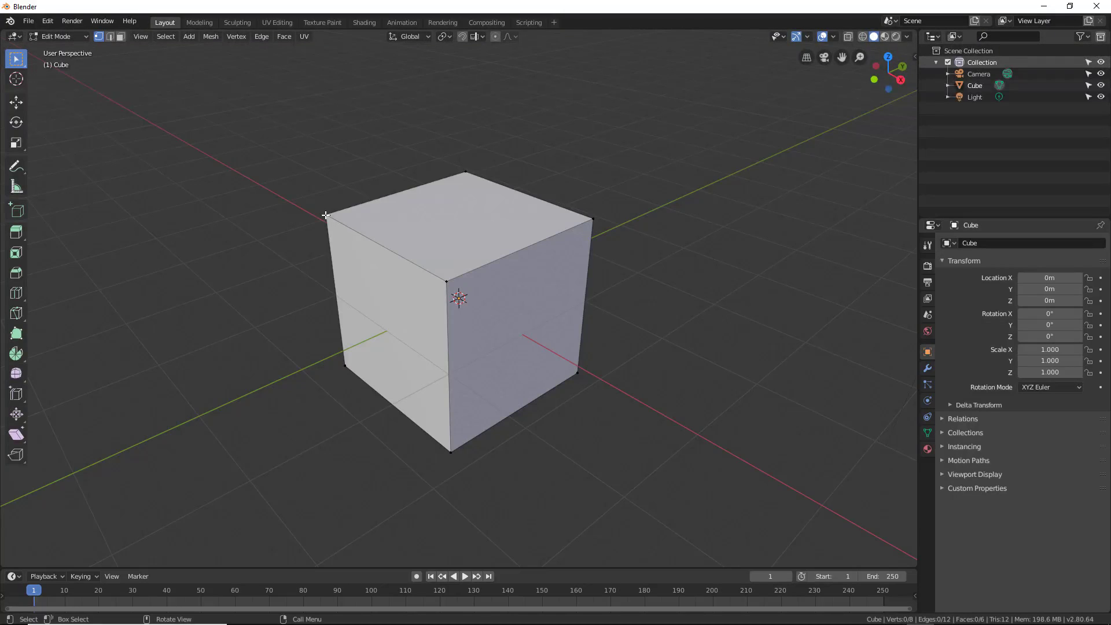
# - Select the top-left, front-top and top-back vertices with the Move gizmo shown
pyautogui.click(326, 215)
pyautogui.click(808, 37)
pyautogui.click(759, 144)
pyautogui.keyDown('shift'); pyautogui.click(446, 283); pyautogui.keyUp('shift')
pyautogui.keyDown('shift'); pyautogui.click(465, 171); pyautogui.keyUp('shift')
# - Select single top vertices one at a time: right, front, left, back
pyautogui.click(592, 219)
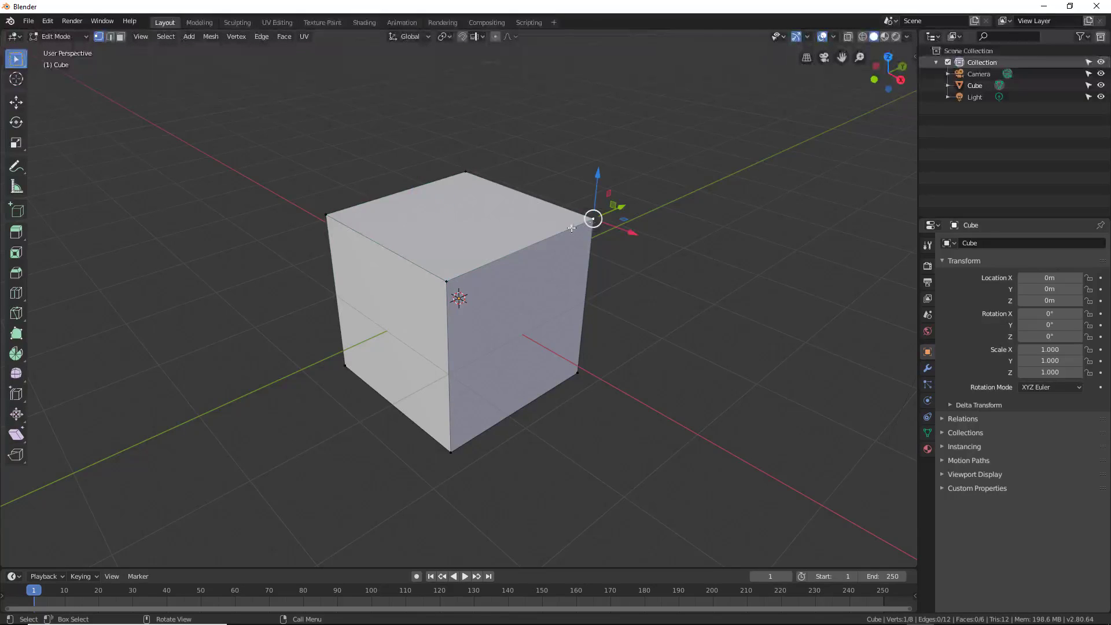
pyautogui.click(447, 282)
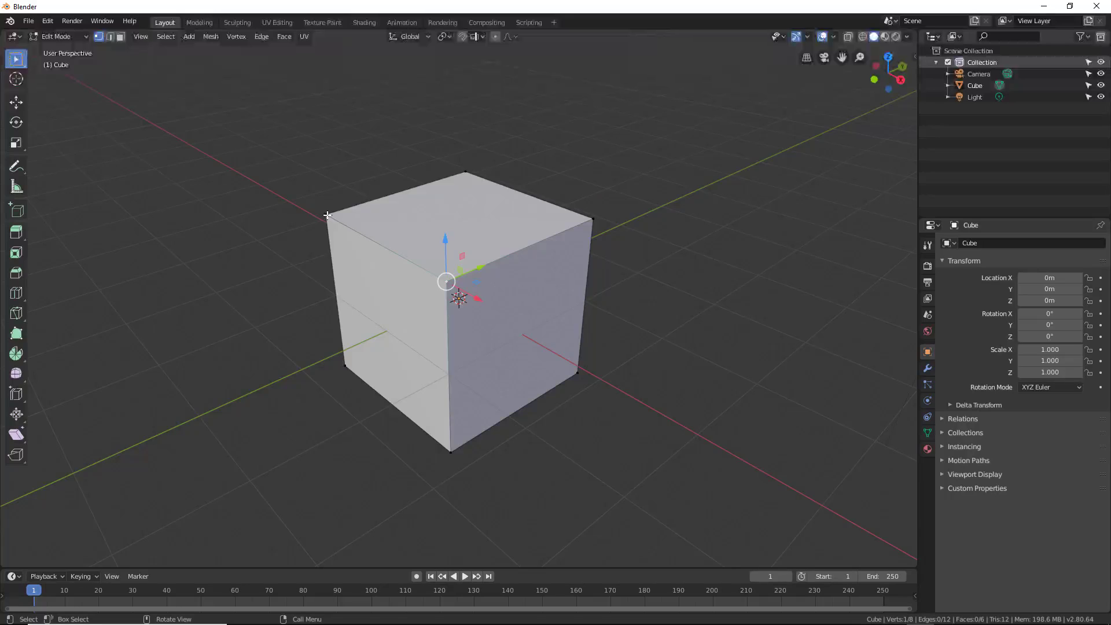
pyautogui.click(327, 215)
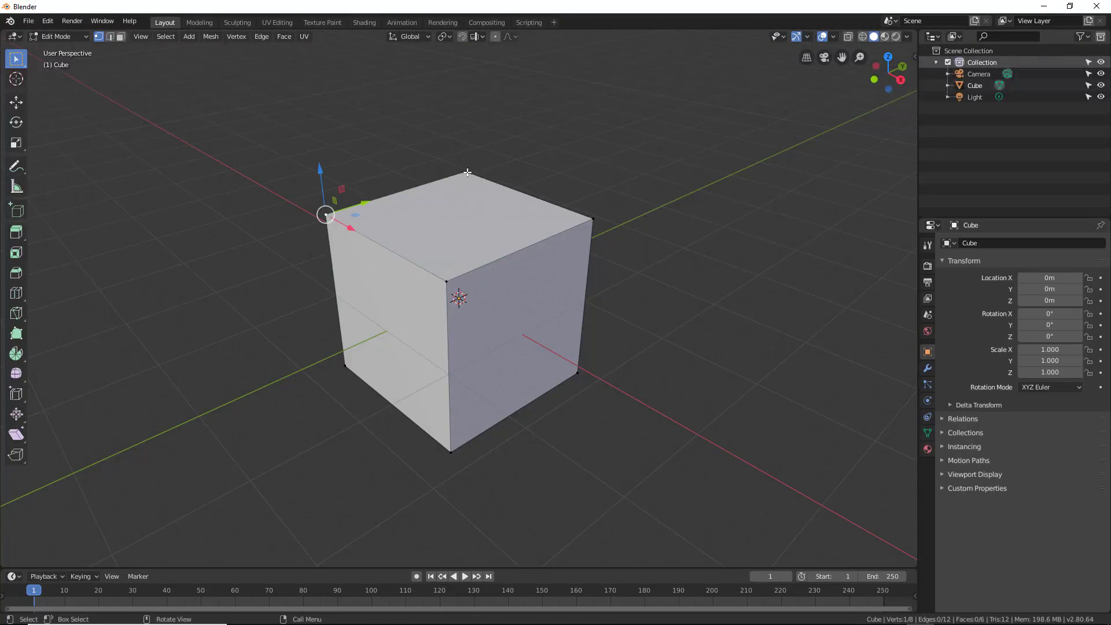
pyautogui.click(466, 171)
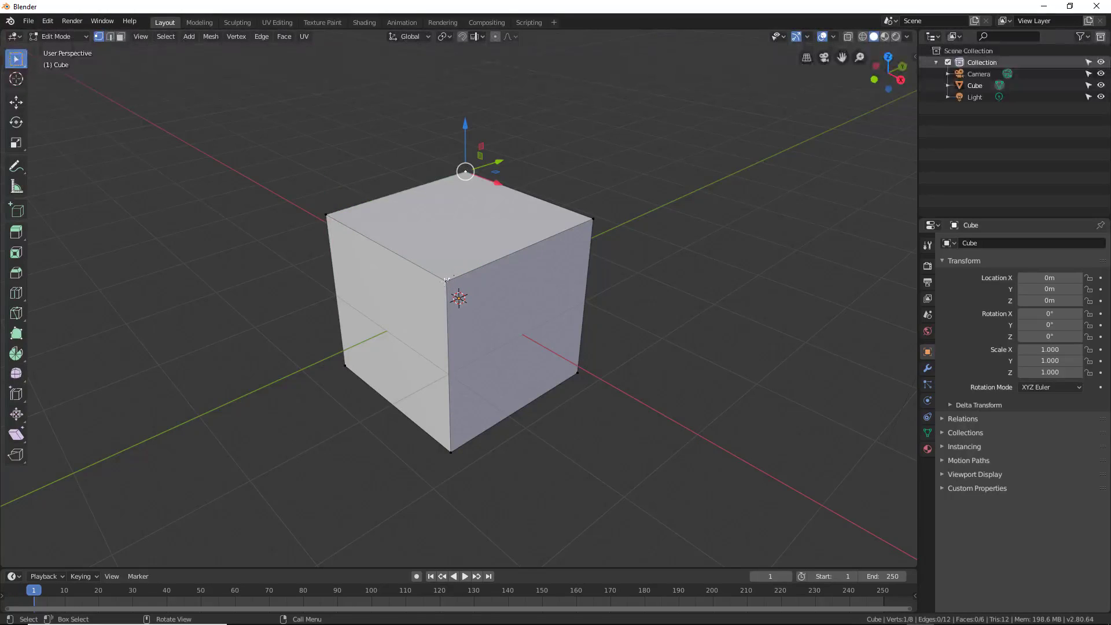
pyautogui.click(444, 281)
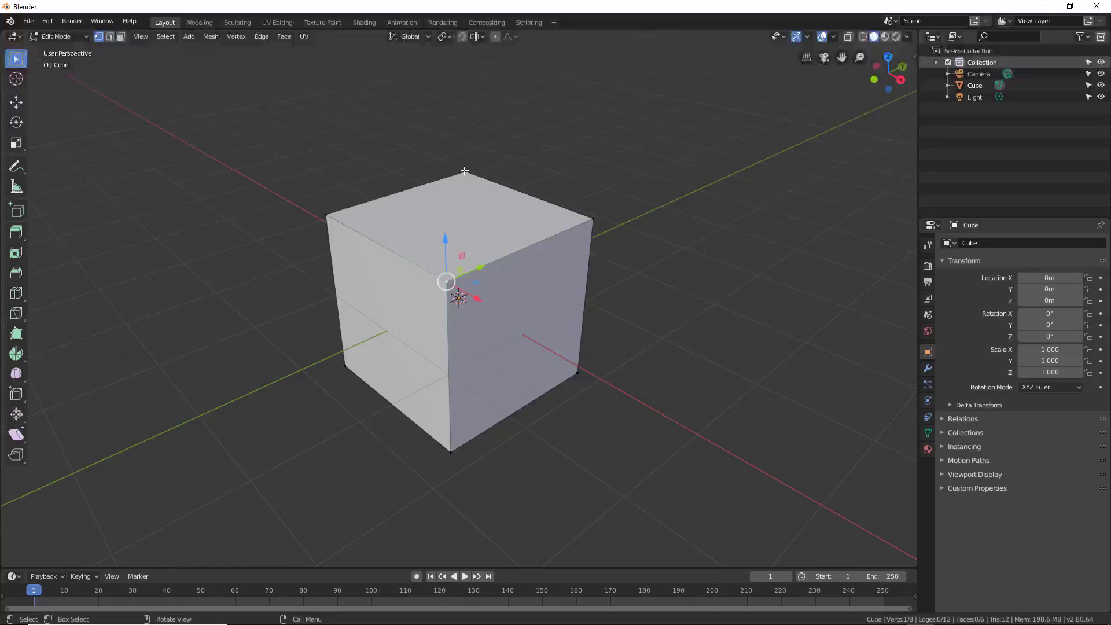
pyautogui.click(465, 170)
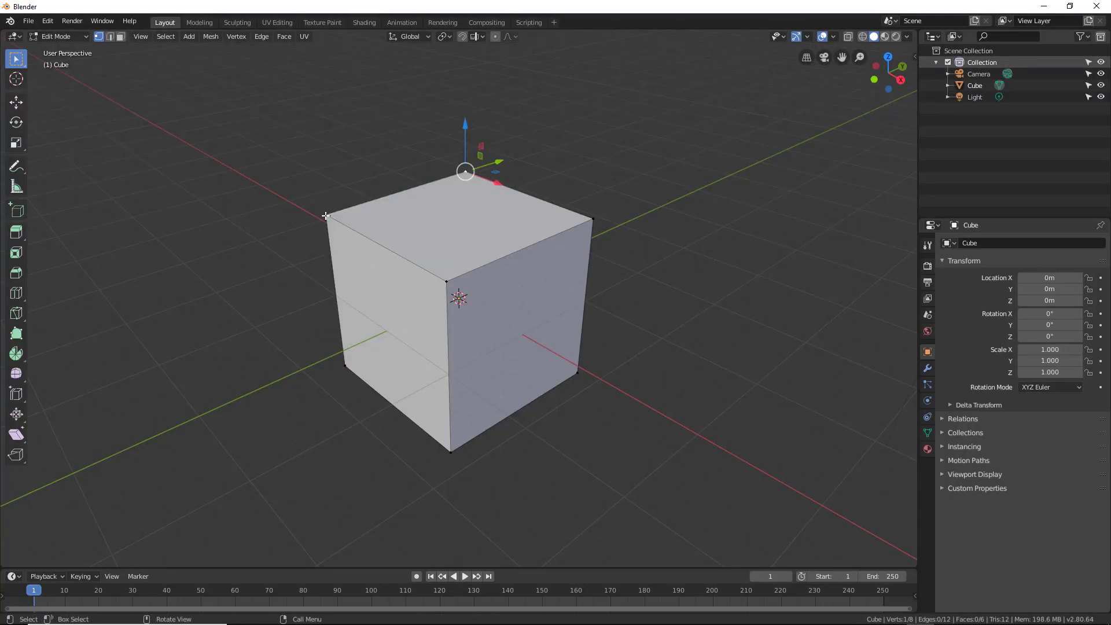
pyautogui.click(326, 216)
# - Deselect all with Alt+A, then select each top and bottom corner vertex in turn
pyautogui.hotkey('alt', 'a')
pyautogui.click(325, 214)
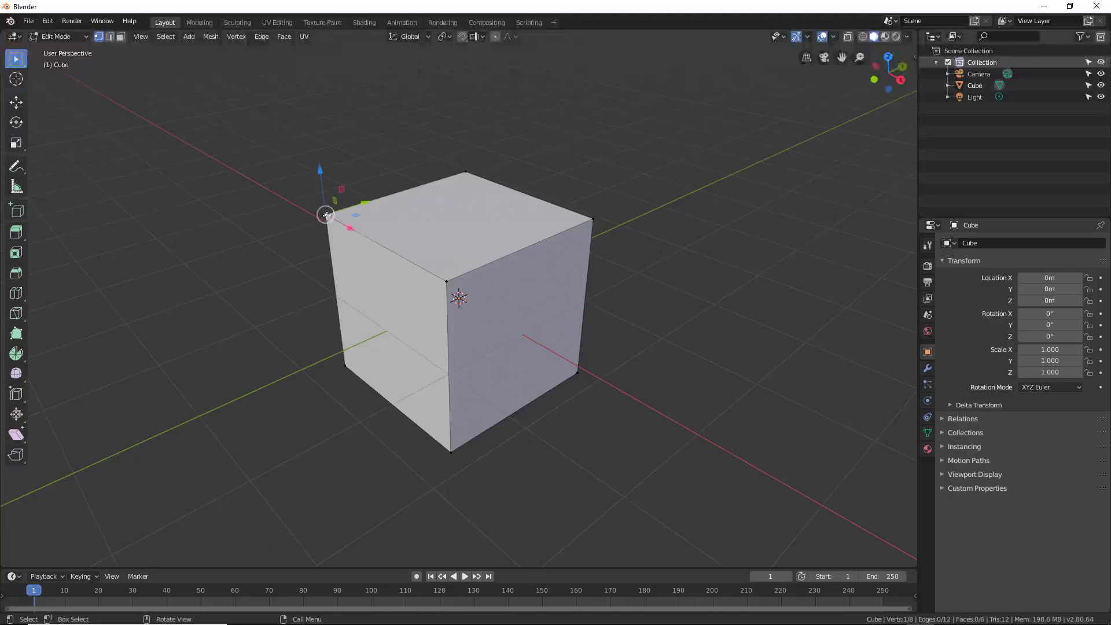
pyautogui.click(446, 282)
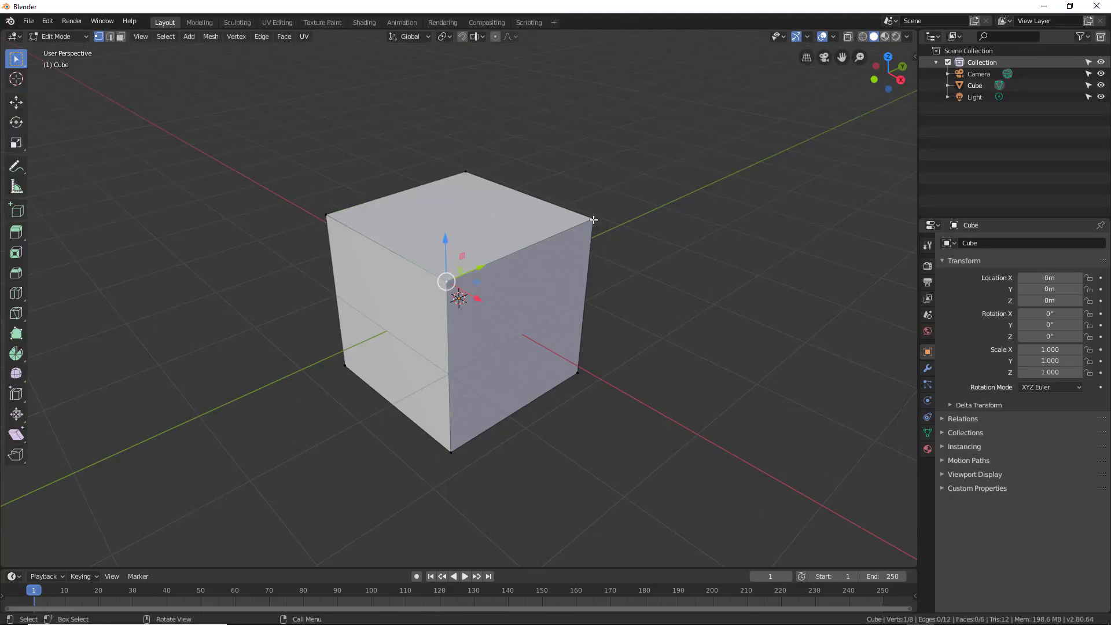
pyautogui.click(593, 219)
pyautogui.click(579, 373)
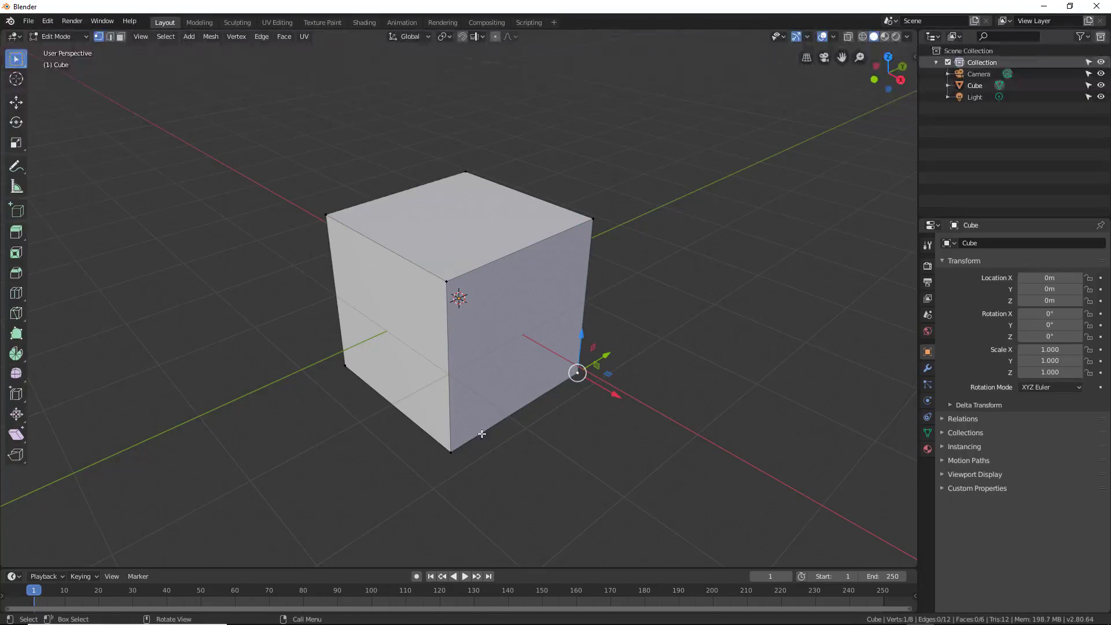
pyautogui.click(450, 451)
pyautogui.click(344, 365)
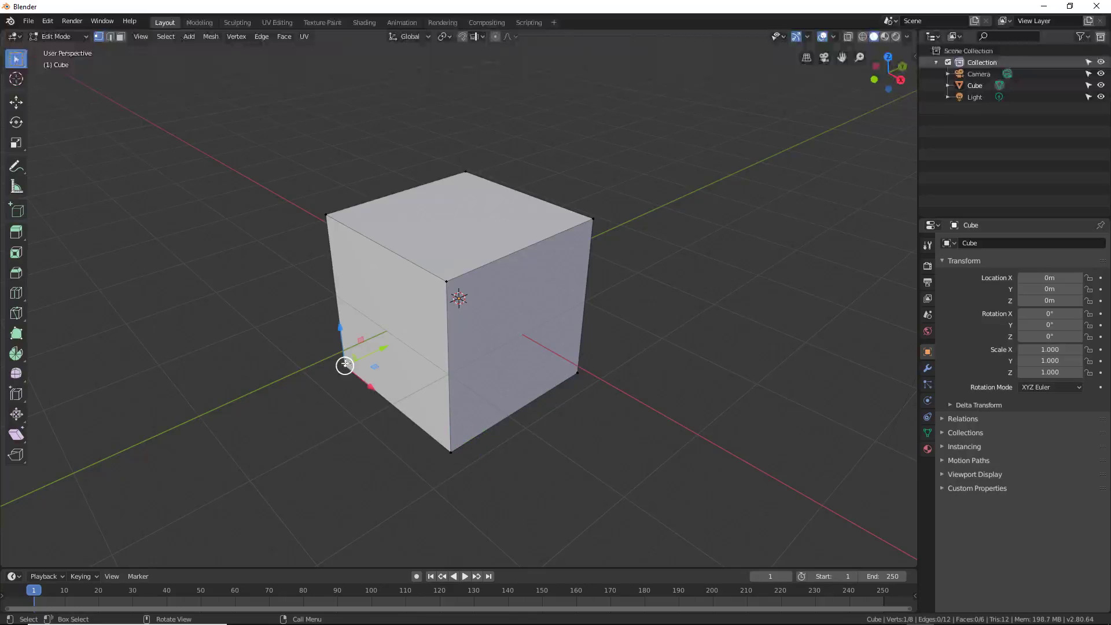
pyautogui.click(324, 215)
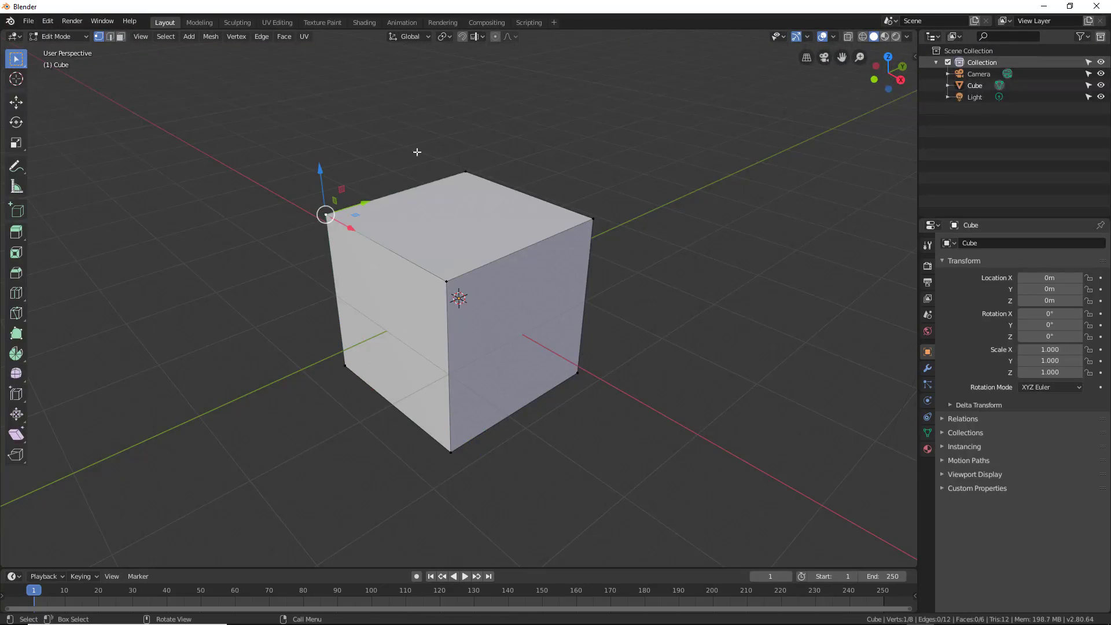
# - Box-select groups of top vertices, then switch to Edge select mode
pyautogui.moveTo(417, 153); pyautogui.dragTo(645, 248)
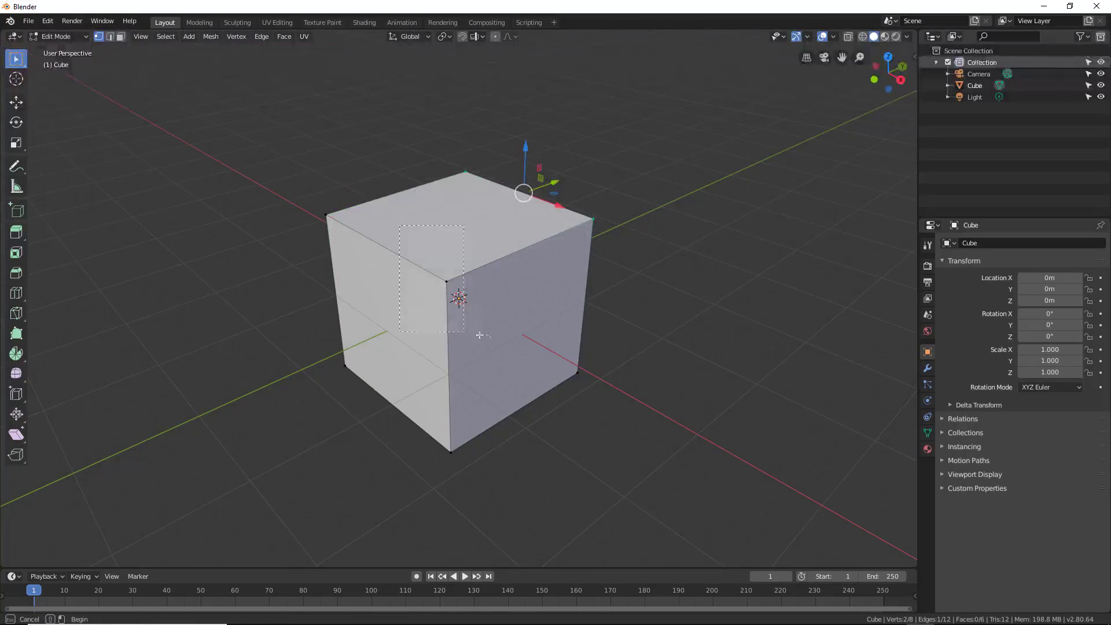
pyautogui.click(446, 281)
pyautogui.moveTo(291, 194); pyautogui.dragTo(591, 240)
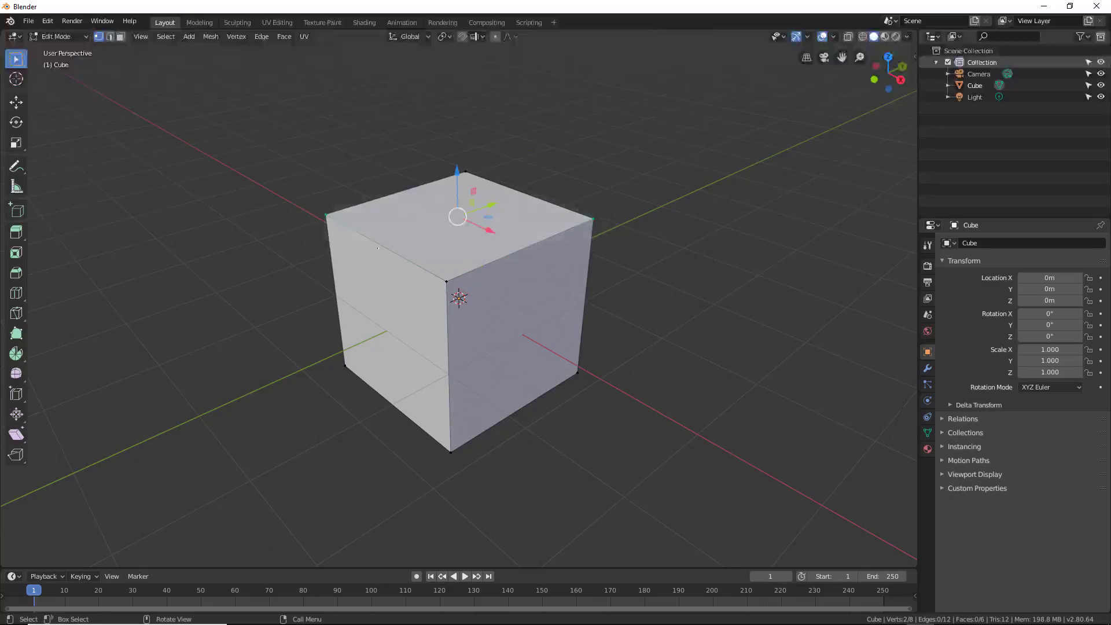
pyautogui.press('b')
pyautogui.click(110, 36)
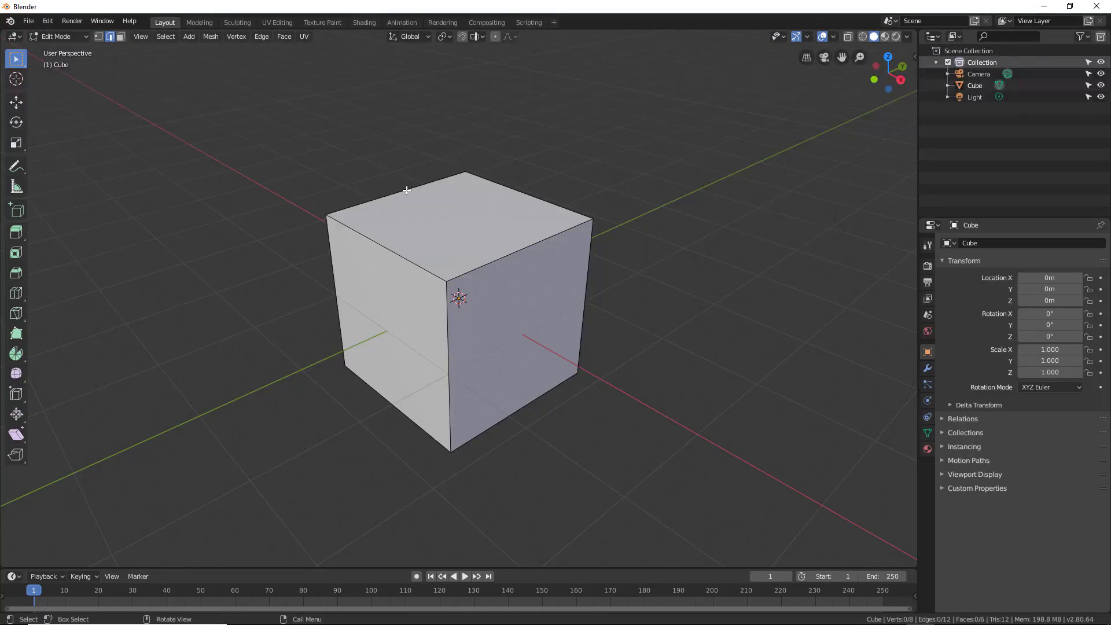
# - Select the top and front vertical edges one by one, ending on the front-left top edge
pyautogui.click(407, 190)
pyautogui.click(395, 251)
pyautogui.click(505, 260)
pyautogui.click(510, 187)
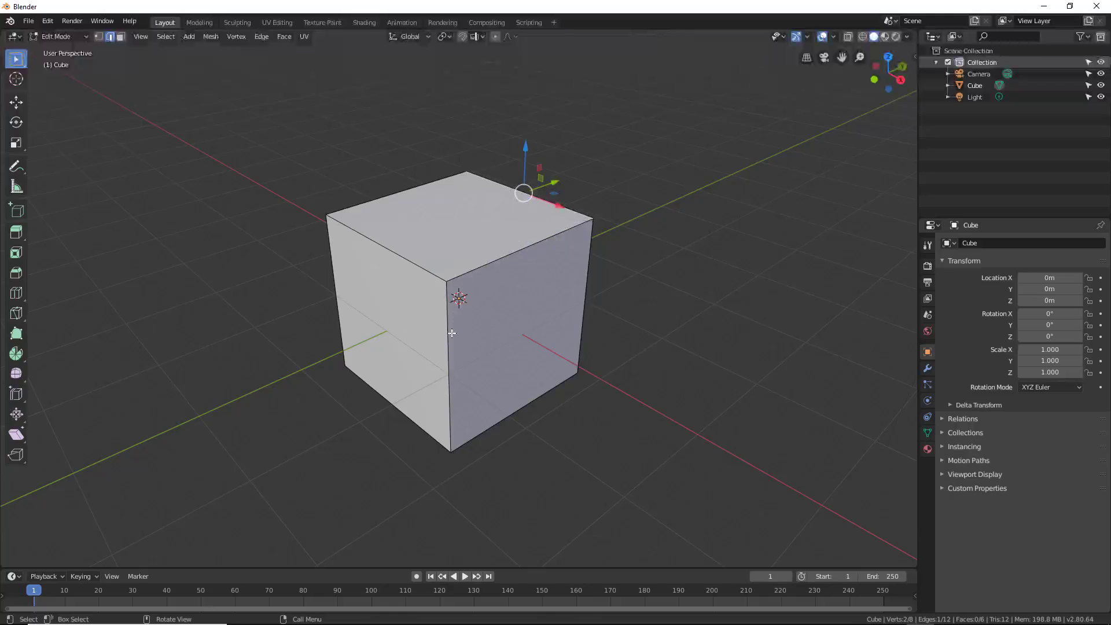
pyautogui.click(447, 330)
pyautogui.click(385, 246)
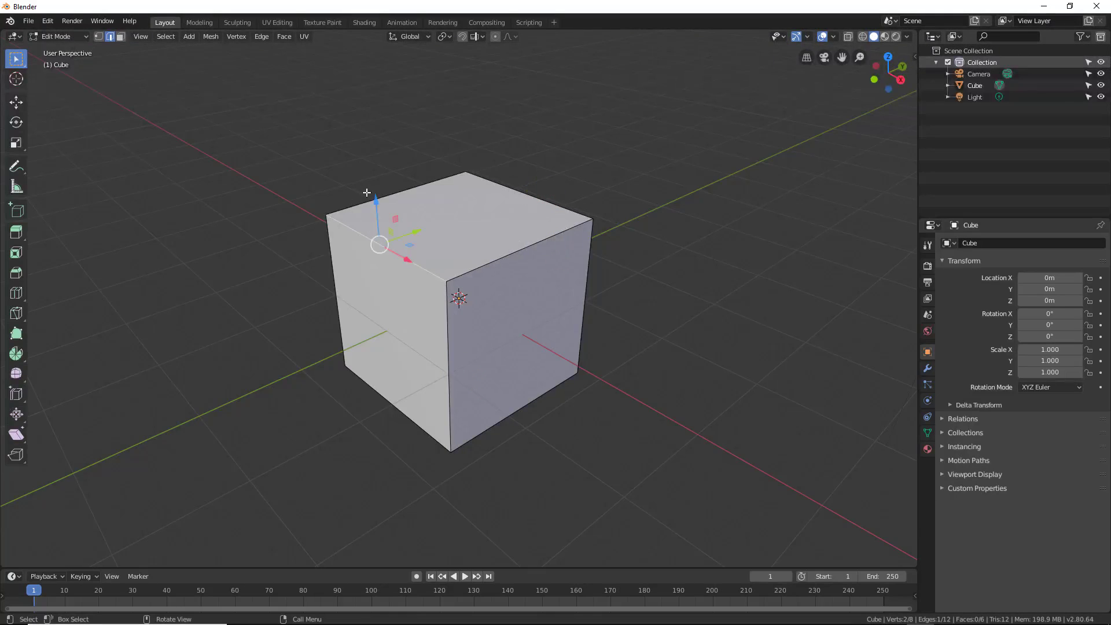
pyautogui.click(444, 186)
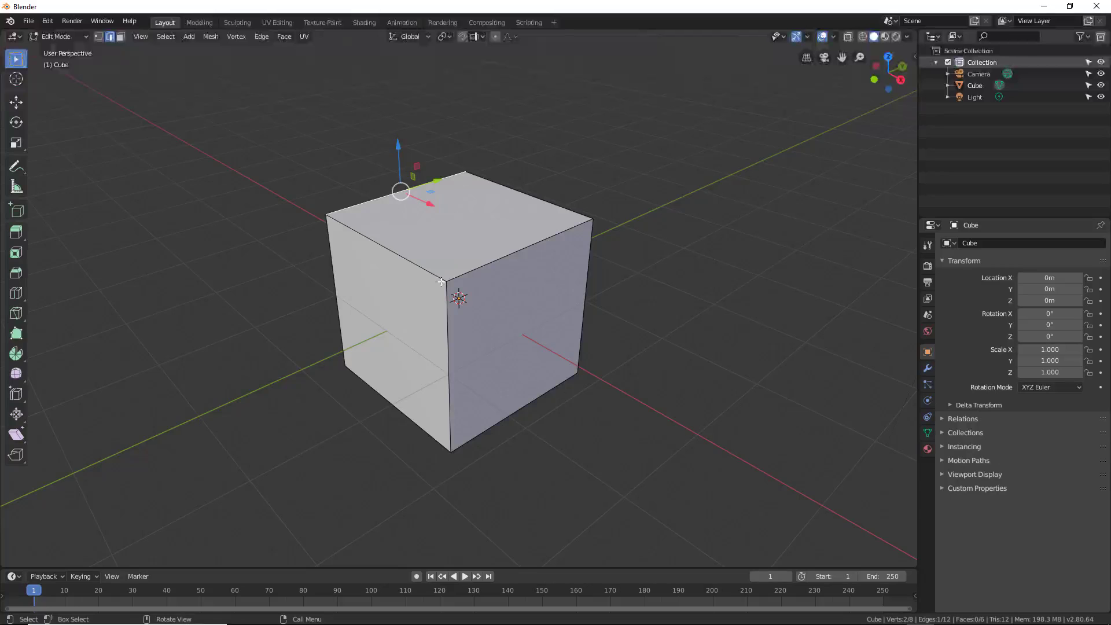
pyautogui.click(495, 181)
pyautogui.click(507, 255)
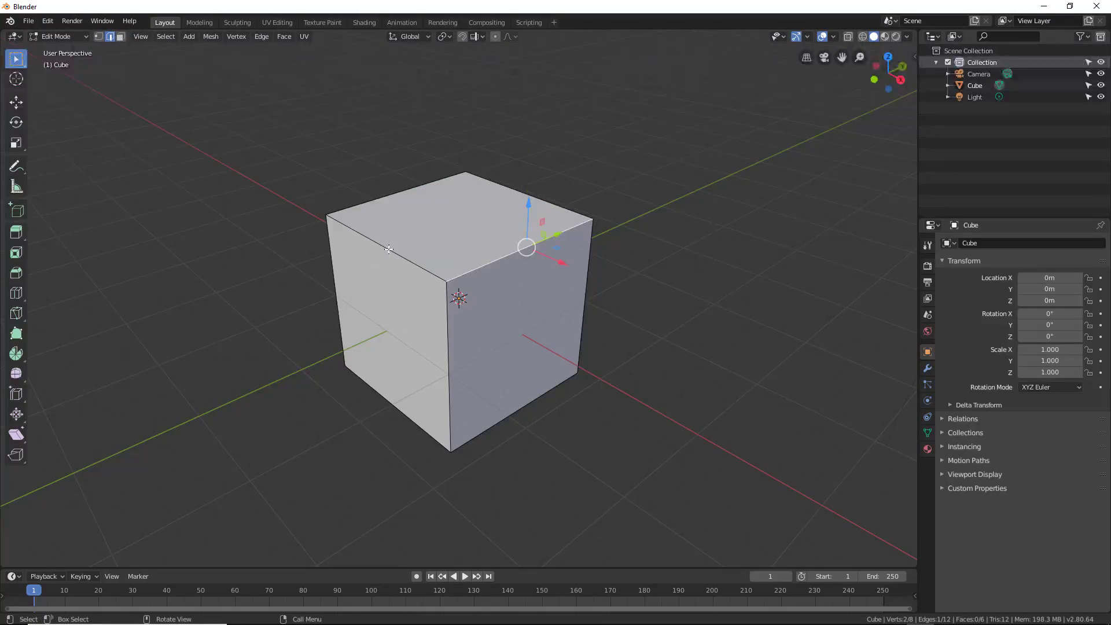
pyautogui.click(388, 249)
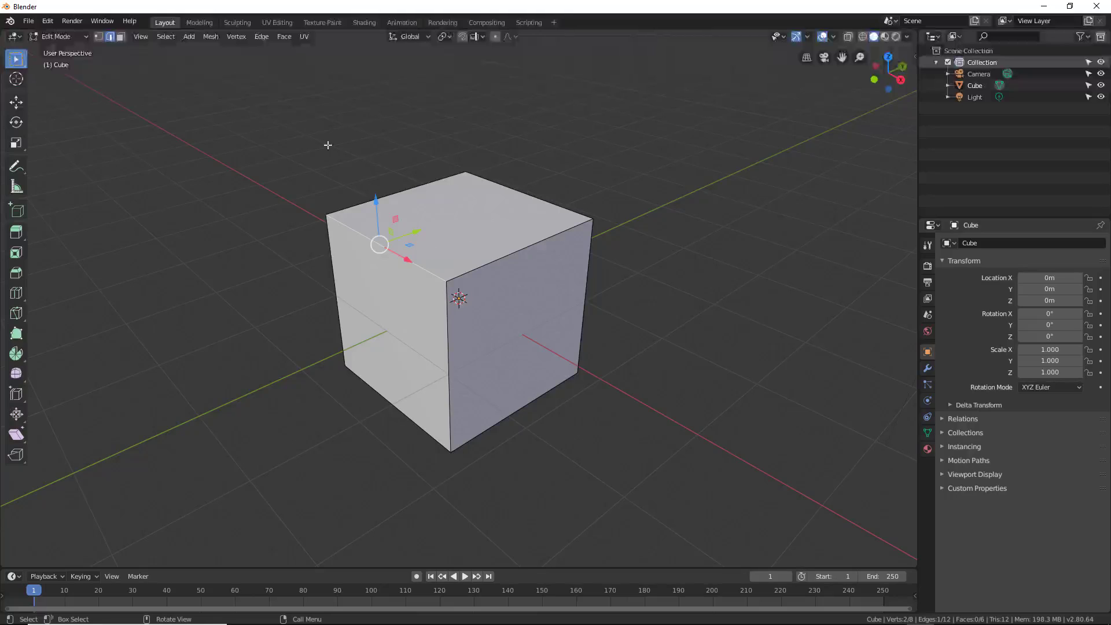
# - Switch to Face select mode and select the top, left and right faces in turn
pyautogui.click(119, 37)
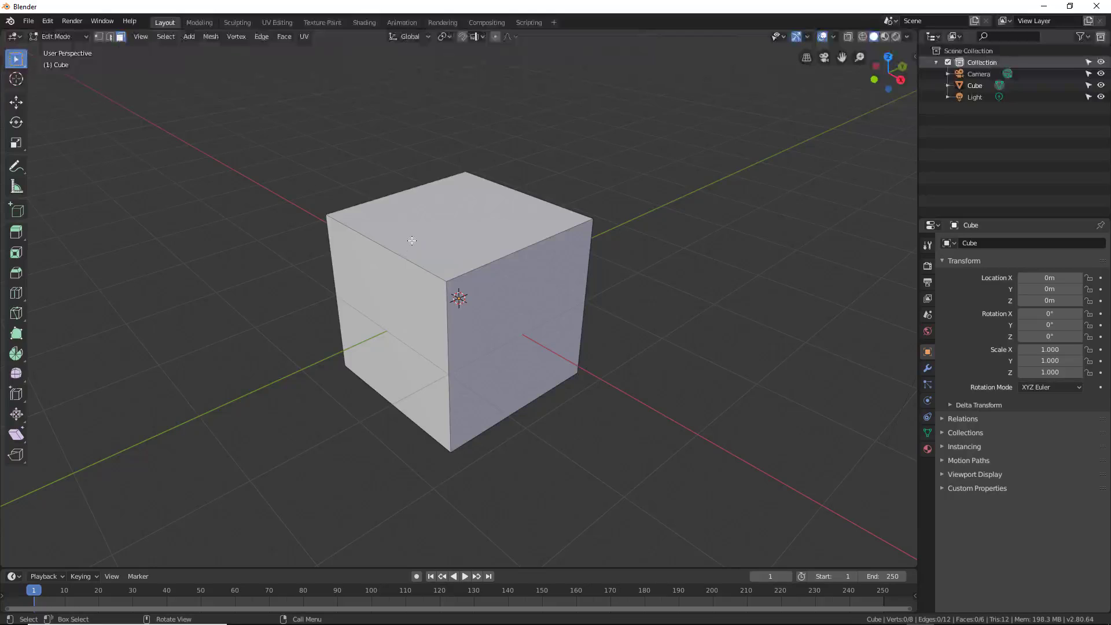
pyautogui.click(455, 224)
pyautogui.click(394, 313)
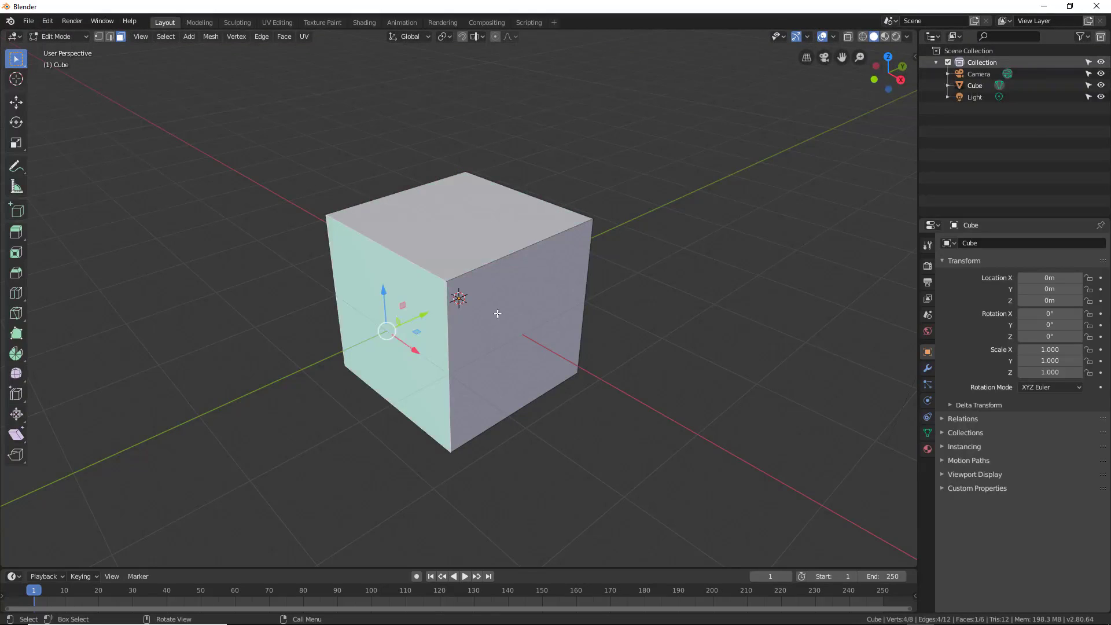
pyautogui.click(497, 304)
pyautogui.click(393, 313)
pyautogui.click(483, 306)
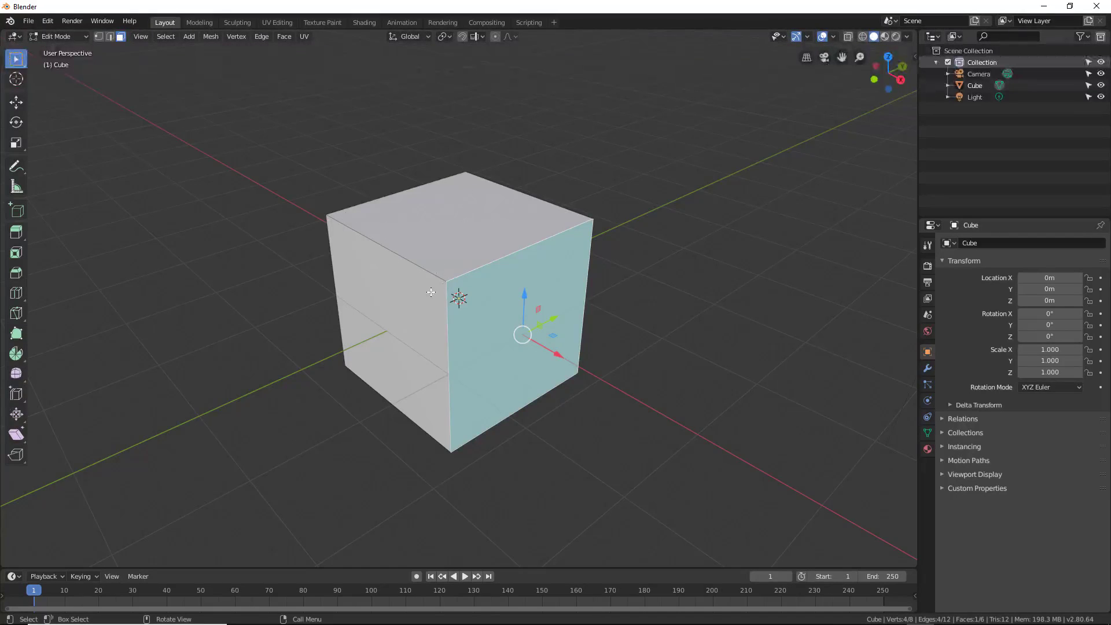
pyautogui.click(457, 240)
pyautogui.click(498, 291)
pyautogui.click(457, 249)
# - Select more faces ending on the top face, then enter Object Mode and select the cube
pyautogui.click(405, 305)
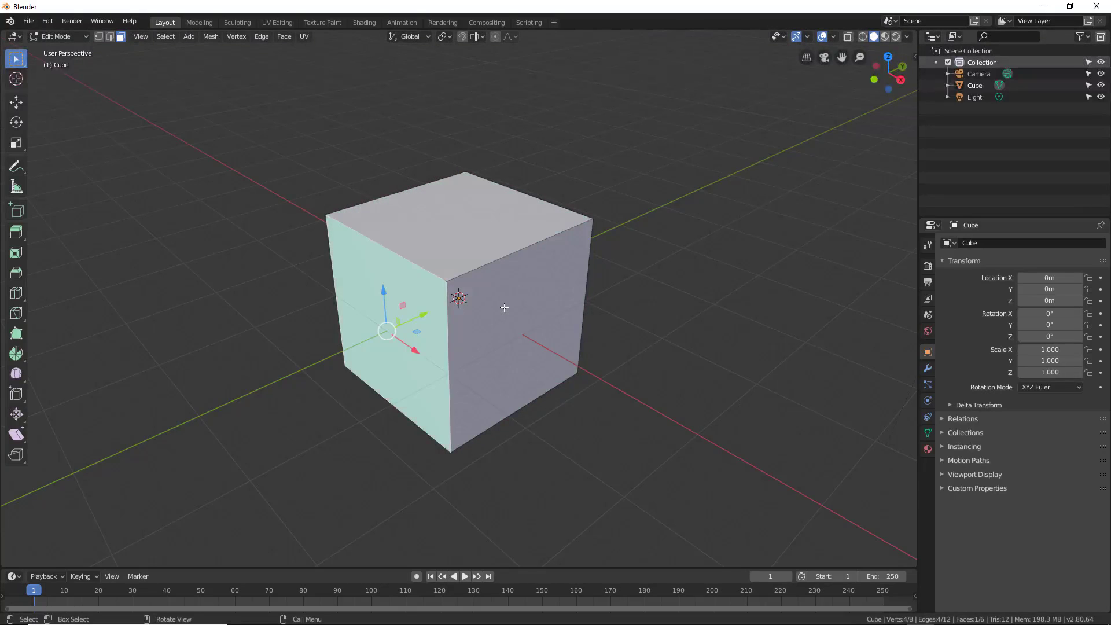
pyautogui.click(503, 308)
pyautogui.click(435, 230)
pyautogui.click(489, 326)
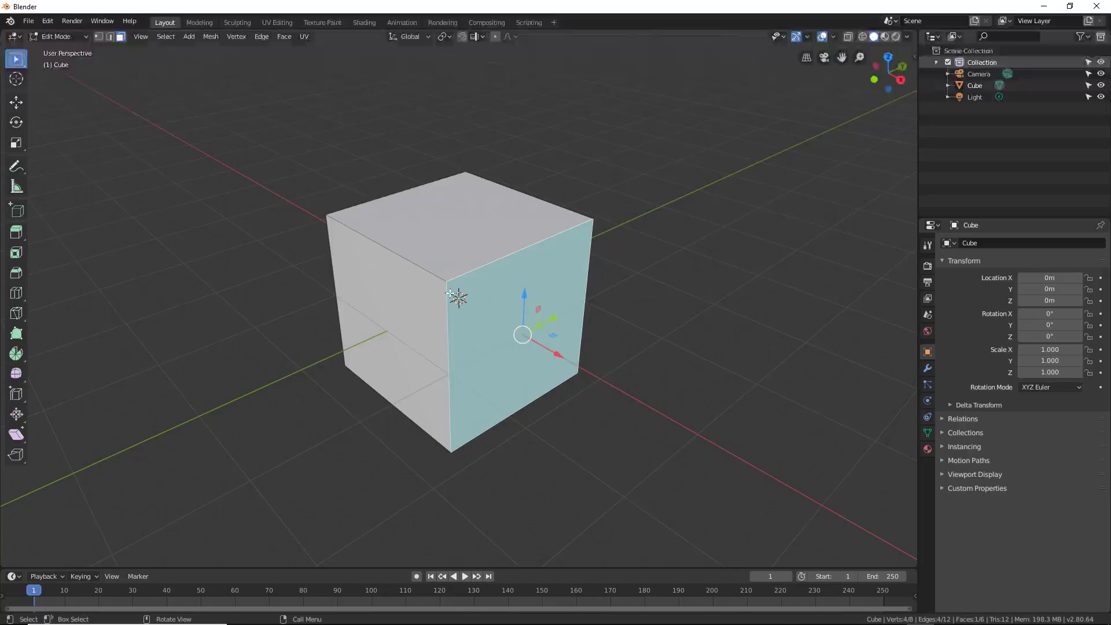
pyautogui.click(414, 219)
pyautogui.click(393, 301)
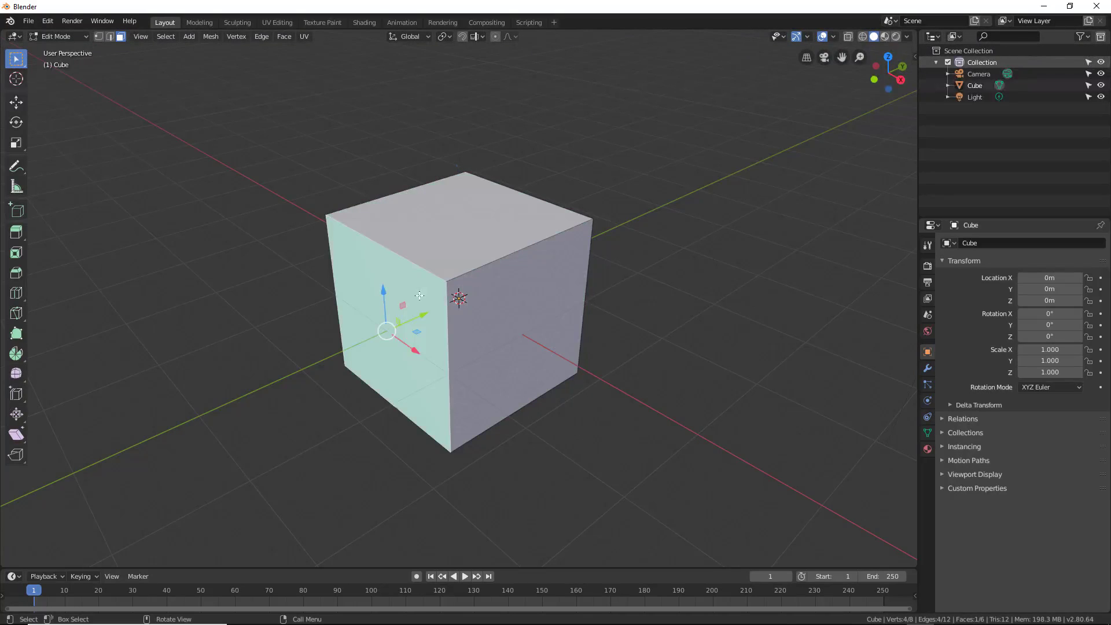
pyautogui.click(518, 294)
pyautogui.click(417, 247)
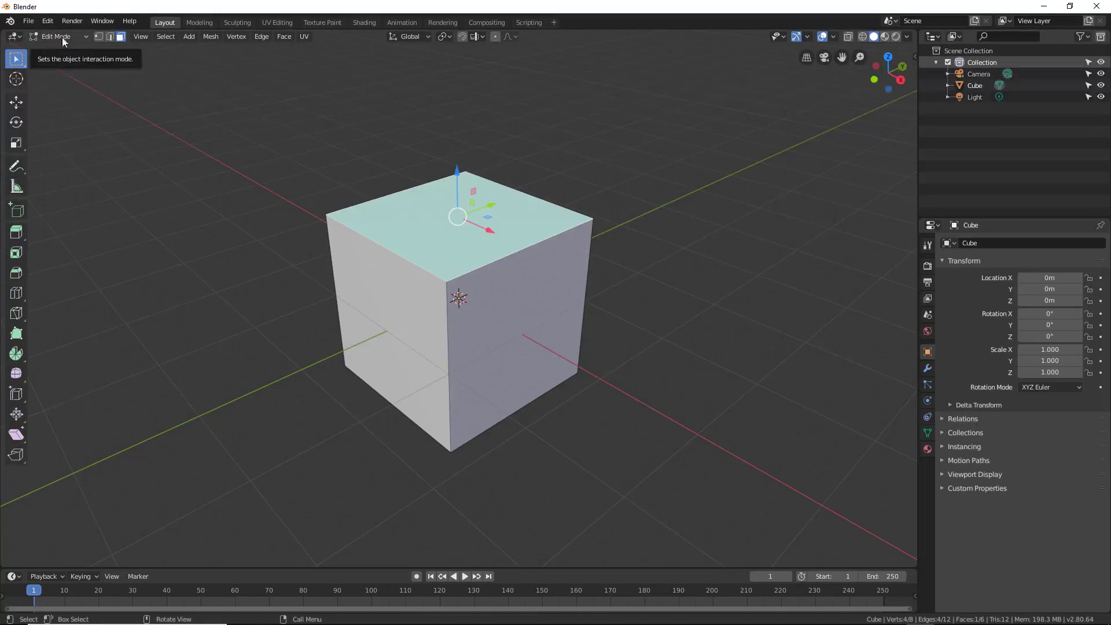
pyautogui.press('Tab')
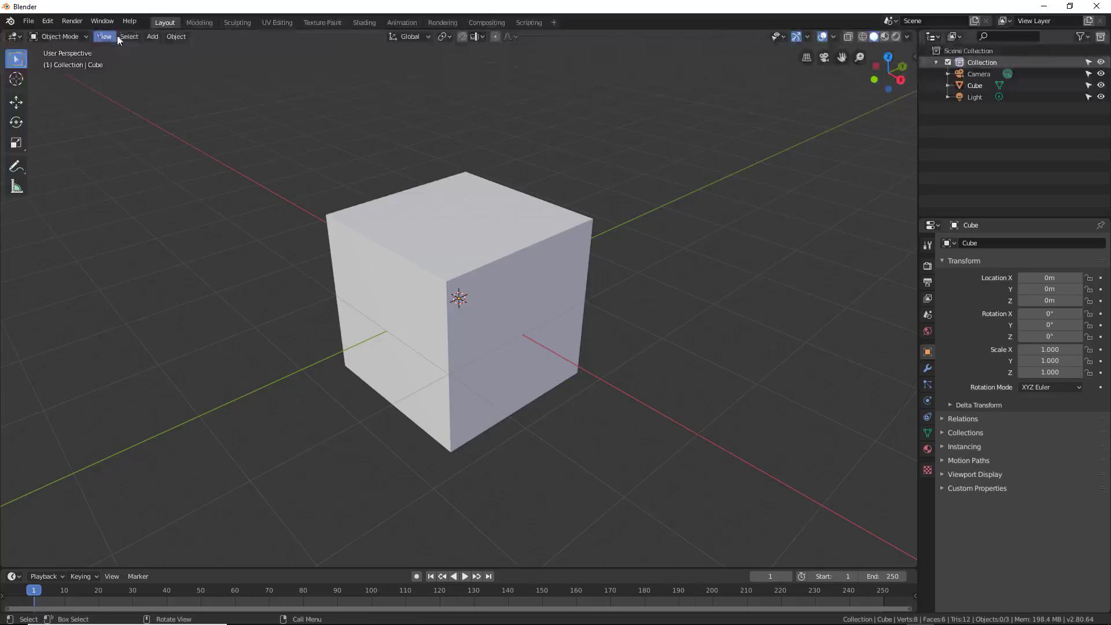
pyautogui.click(440, 248)
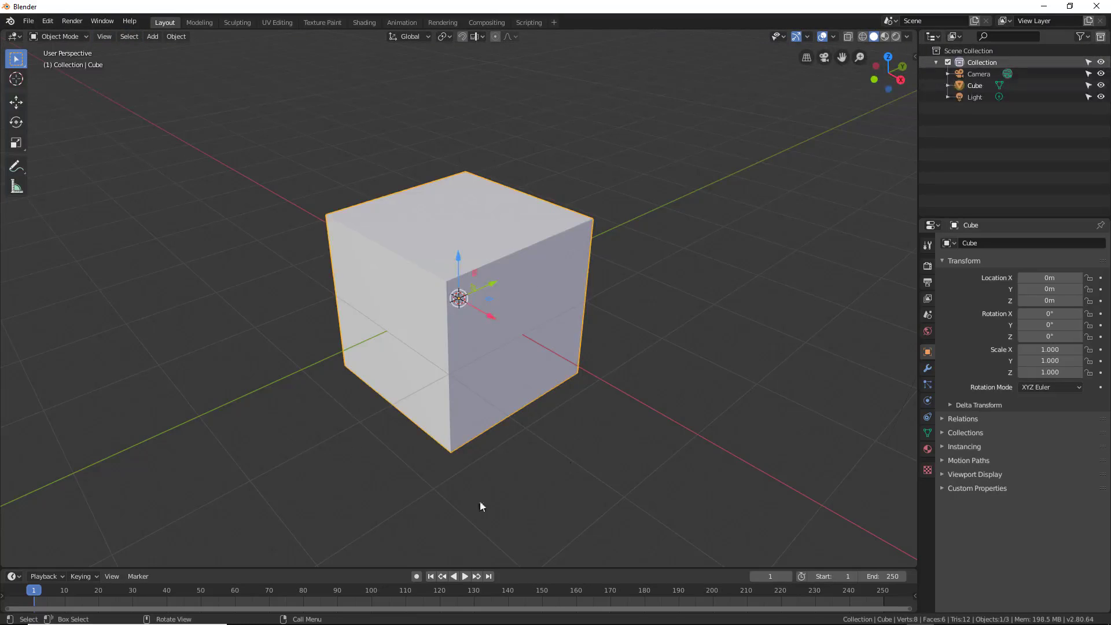